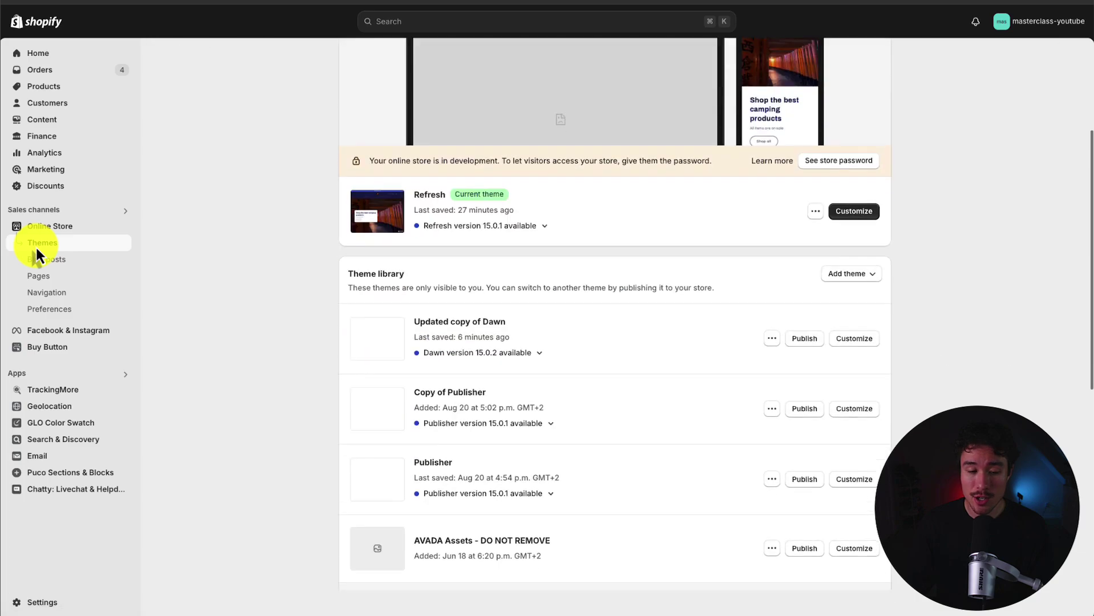
Open the current Refresh theme for customization and look through its home page preview
{"action": "double_click", "coordinate": [421, 198]}
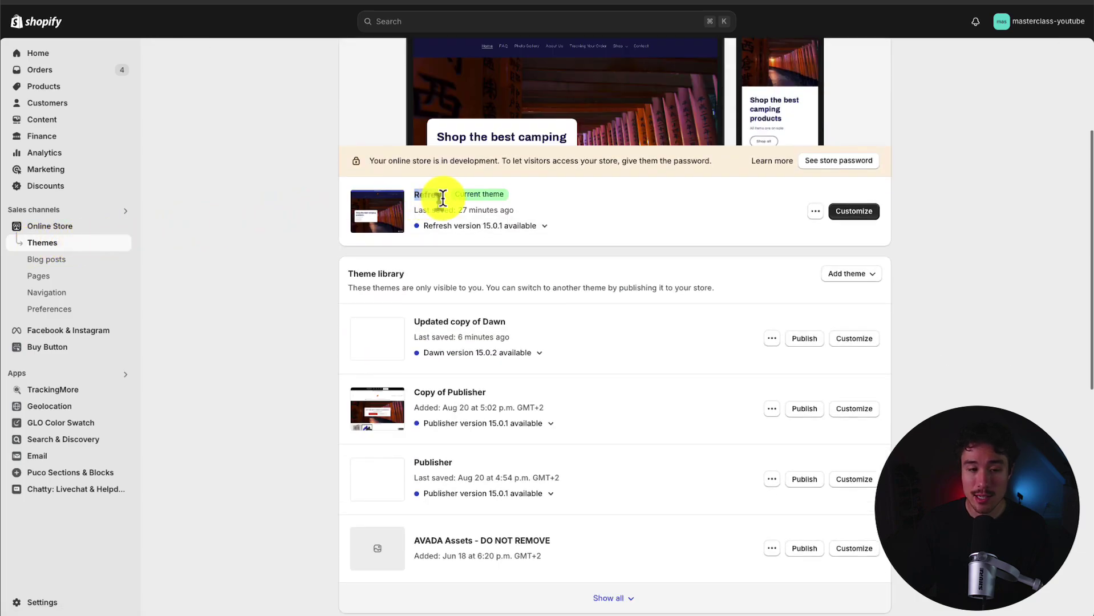
{"action": "scroll", "coordinate": [542, 206], "scroll_direction": "up", "scroll_amount": 3}
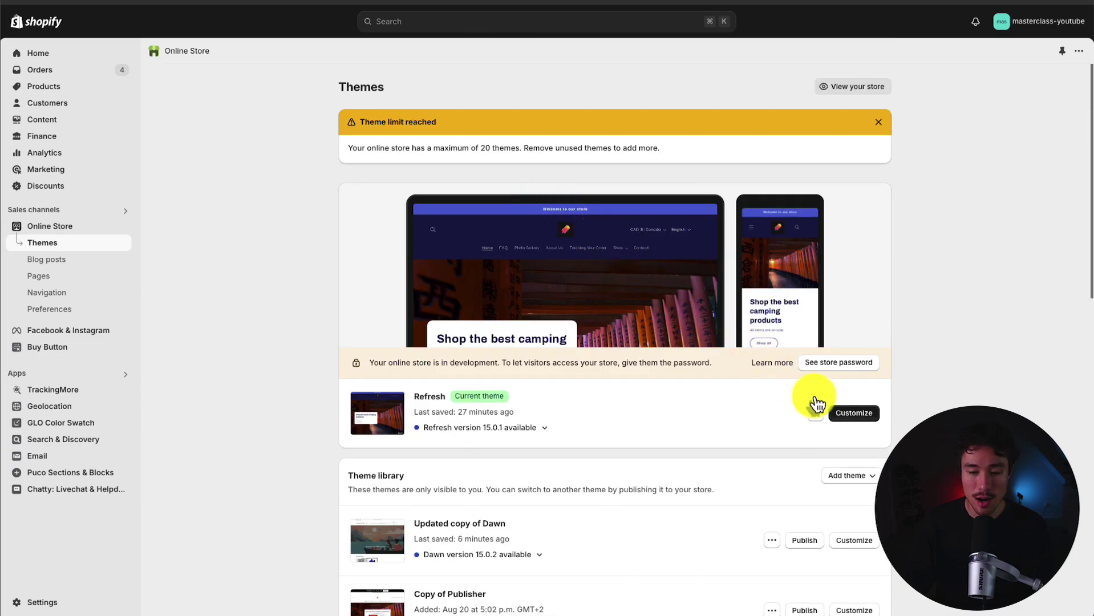
{"action": "left_click", "coordinate": [836, 415]}
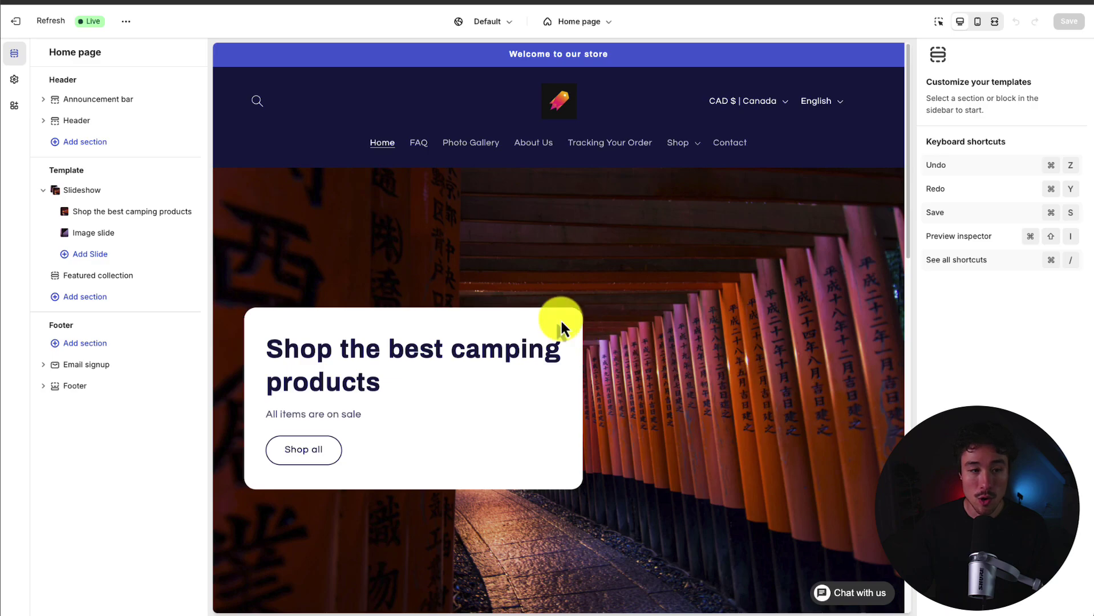
{"action": "scroll", "coordinate": [520, 227], "scroll_direction": "down", "scroll_amount": 15}
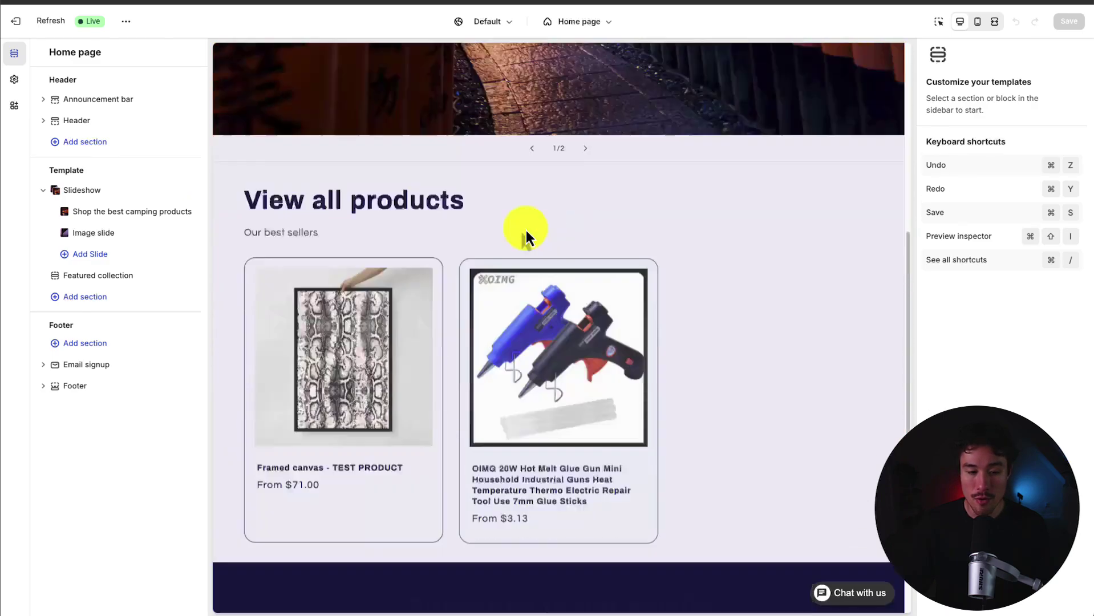
{"action": "scroll", "coordinate": [435, 291], "scroll_direction": "up", "scroll_amount": 15}
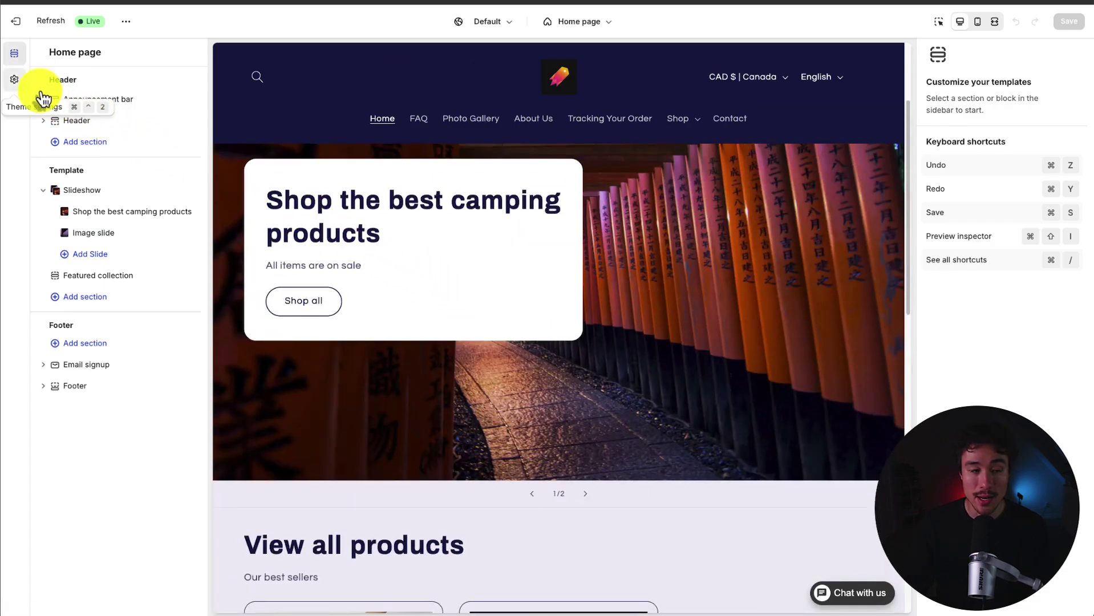
Open Scheme 1 for editing in the theme's color settings
{"action": "left_click", "coordinate": [15, 81]}
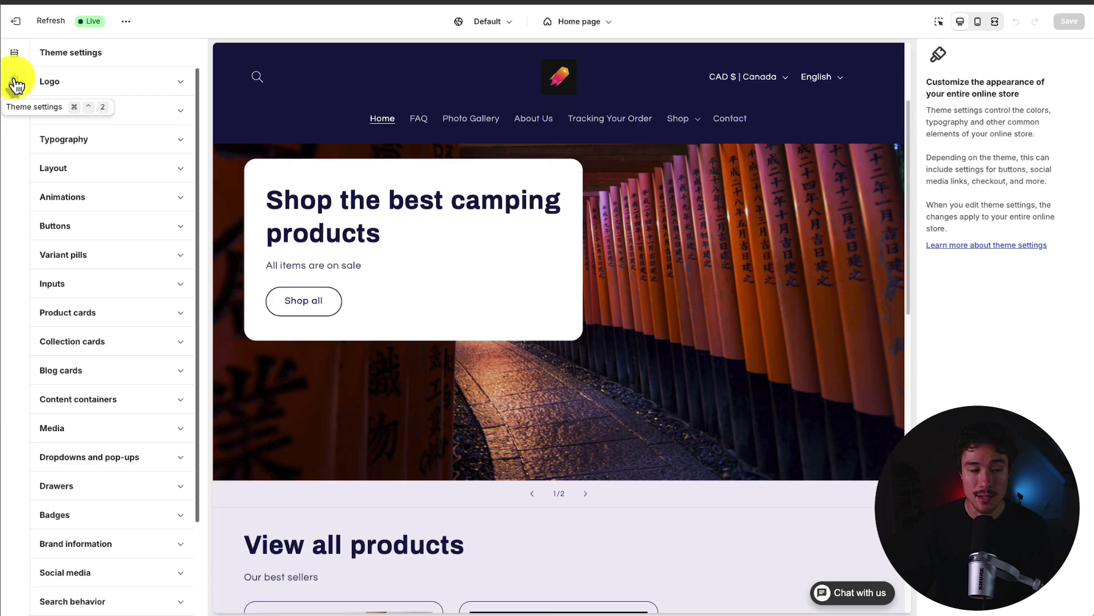
{"action": "left_click", "coordinate": [80, 114]}
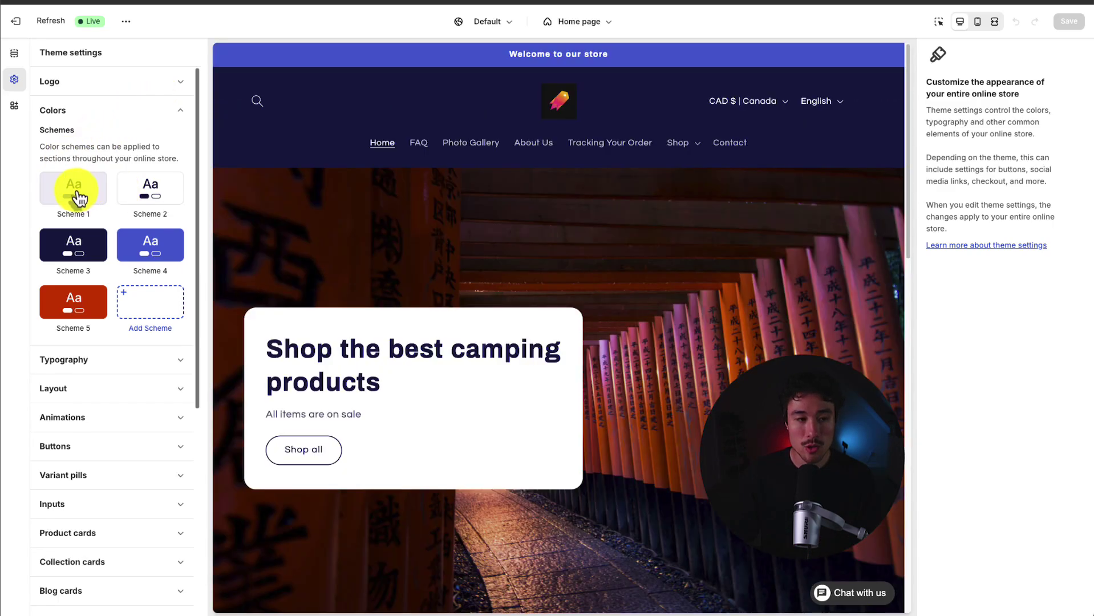
{"action": "left_click", "coordinate": [73, 190]}
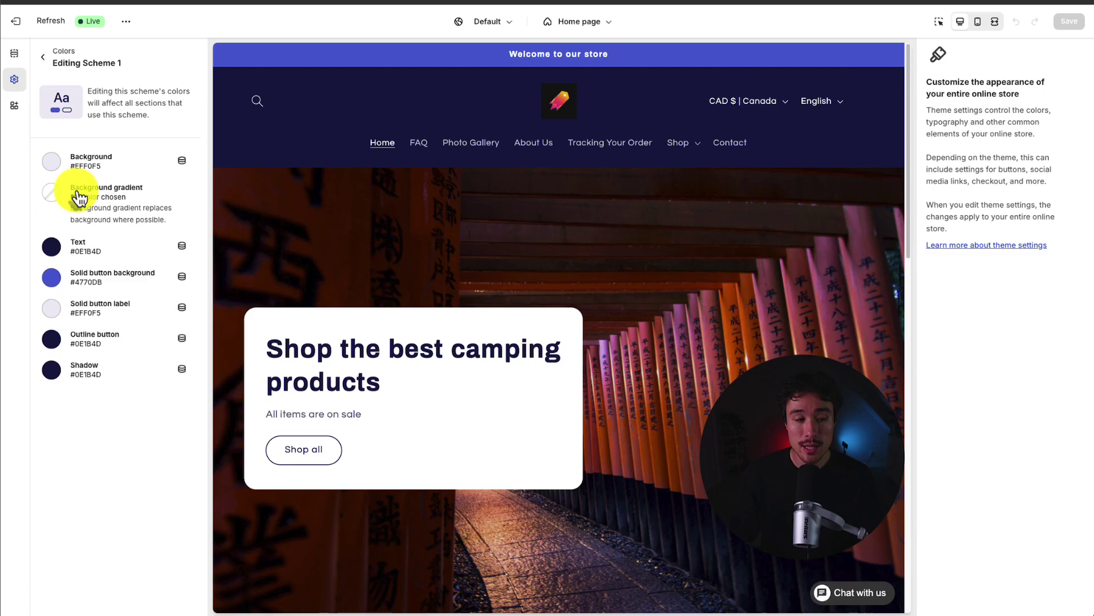
{"action": "scroll", "coordinate": [342, 169], "scroll_direction": "down", "scroll_amount": 2}
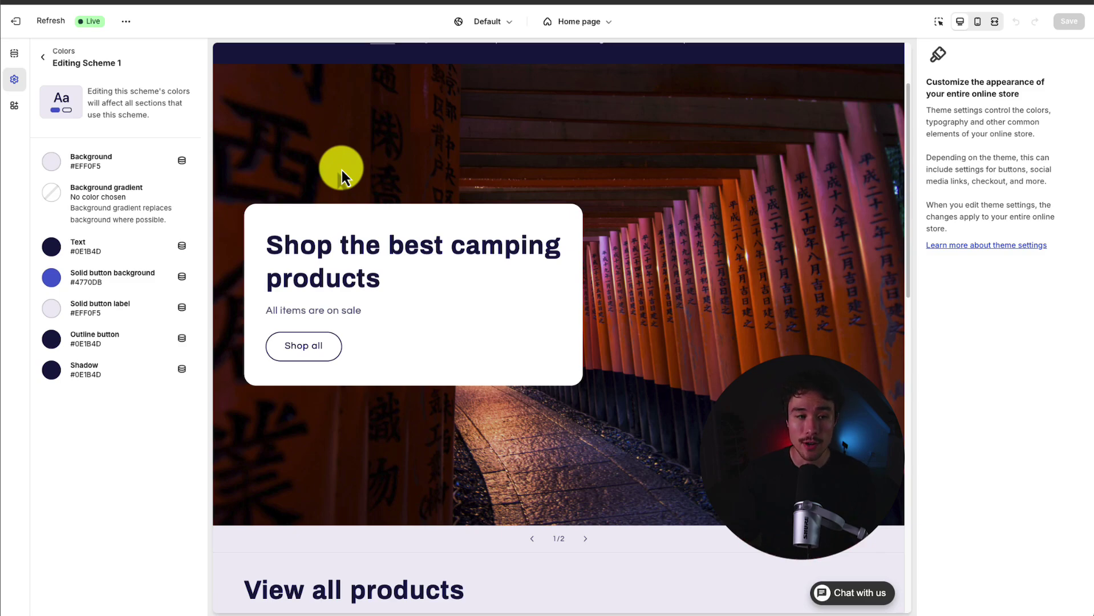
{"action": "left_click_drag", "start_coordinate": [57, 62], "coordinate": [144, 77]}
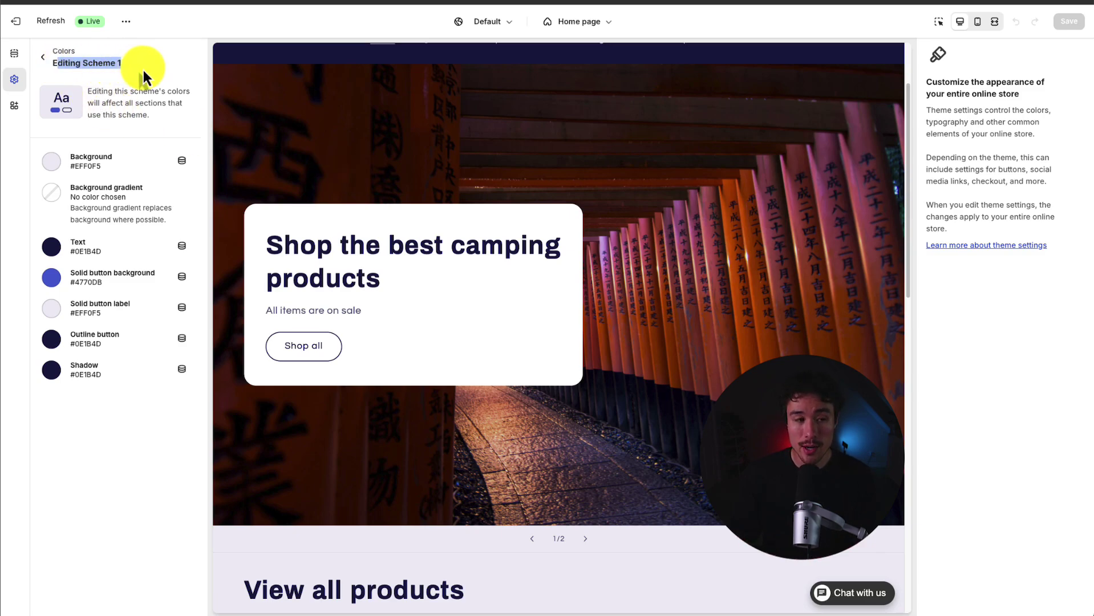
Set Scheme 1's text color to the red #E32402 and check the featured collection in the preview
{"action": "left_click", "coordinate": [51, 246]}
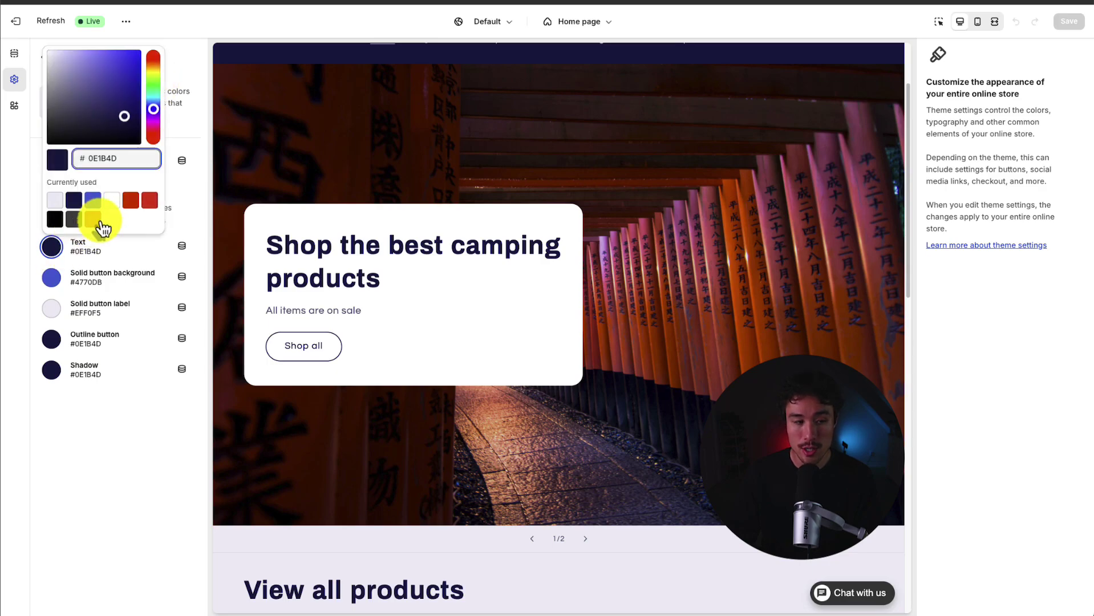
{"action": "left_click", "coordinate": [131, 199]}
{"action": "left_click", "coordinate": [102, 403]}
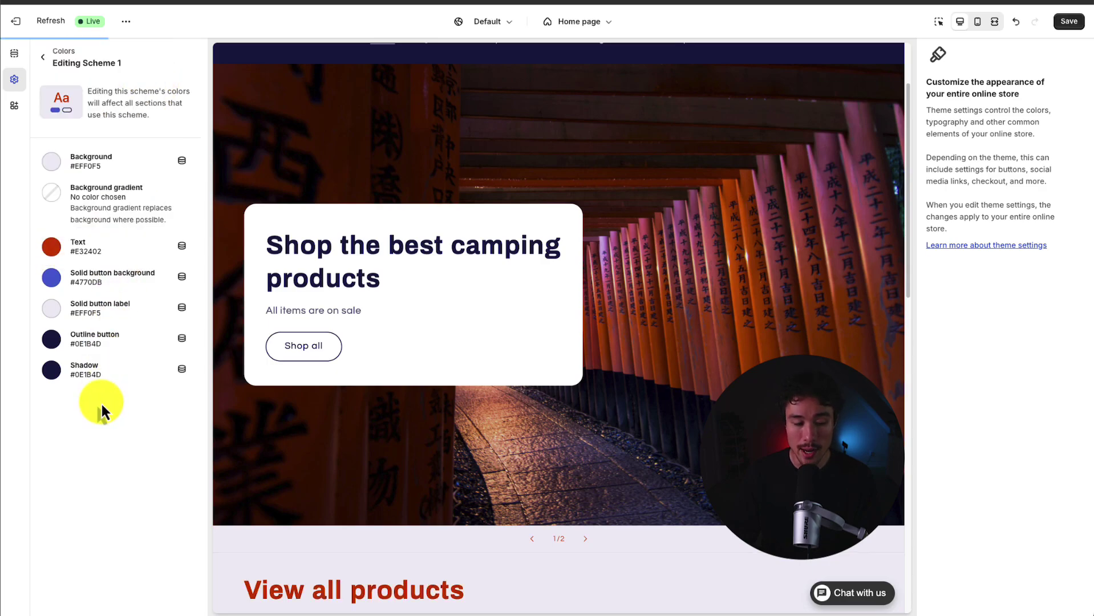
{"action": "scroll", "coordinate": [217, 264], "scroll_direction": "down", "scroll_amount": 5}
{"action": "left_click_drag", "start_coordinate": [246, 227], "coordinate": [485, 260]}
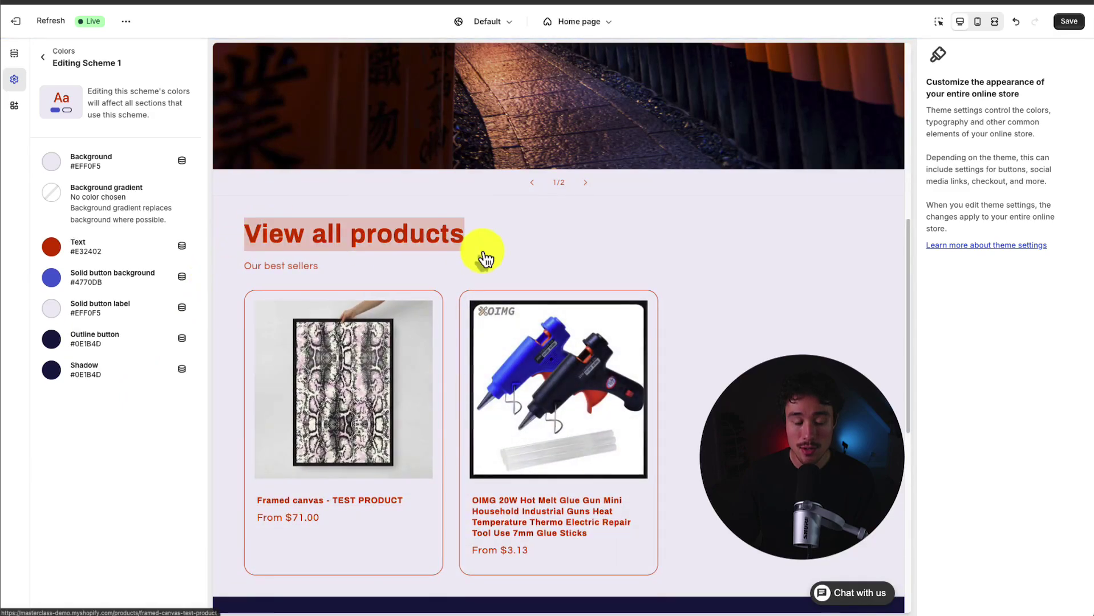
{"action": "scroll", "coordinate": [484, 256], "scroll_direction": "down", "scroll_amount": 5}
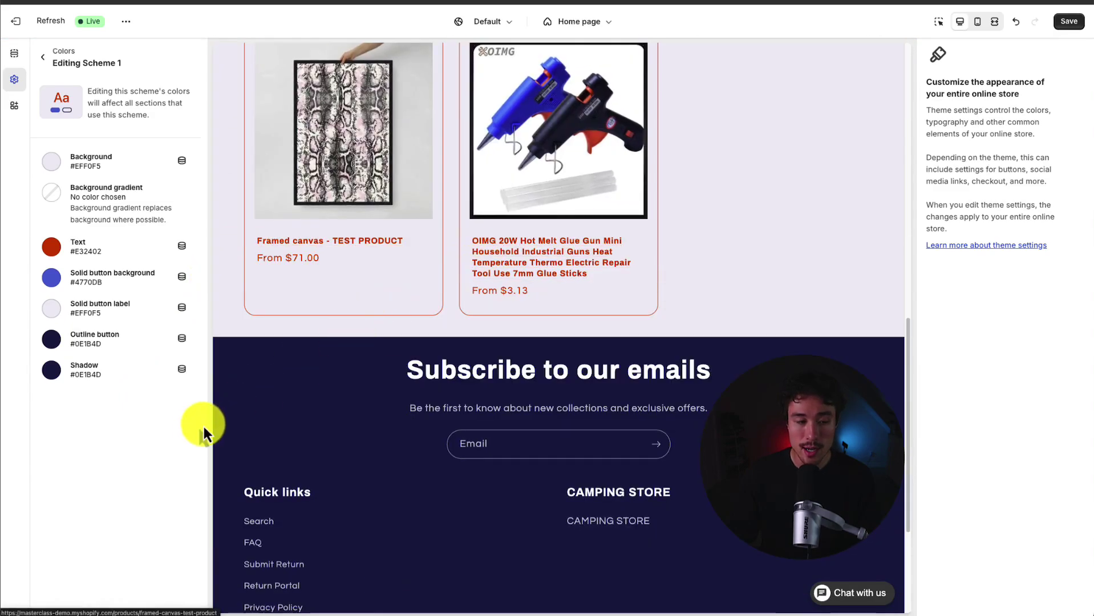
Restore Scheme 1's text color to the dark blue #0E1B4D
{"action": "left_click", "coordinate": [52, 246]}
{"action": "left_click", "coordinate": [111, 453]}
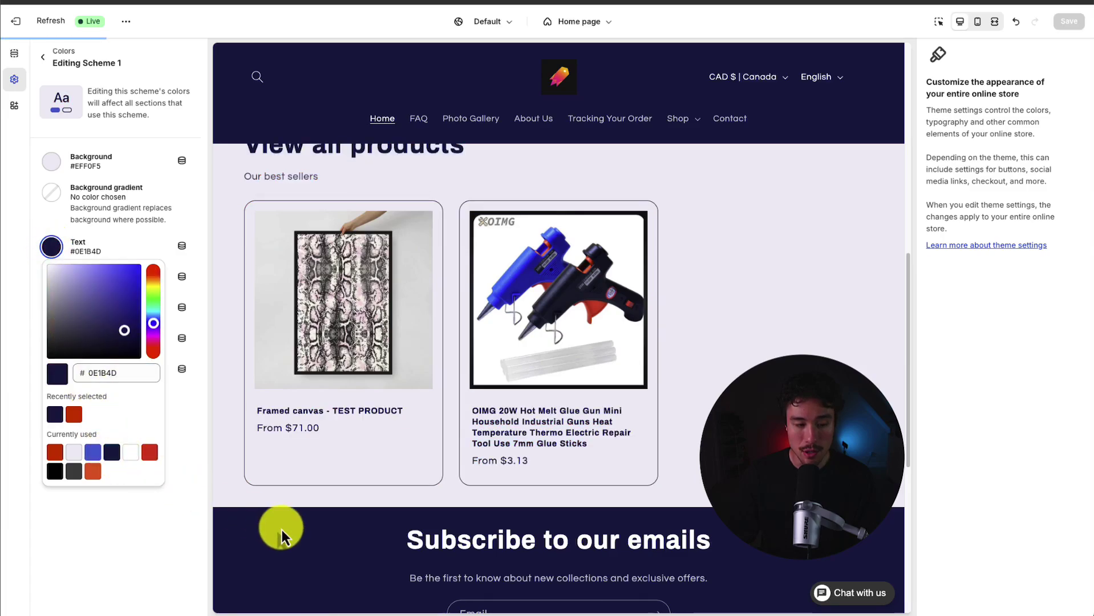
{"action": "left_click", "coordinate": [165, 288]}
Open Scheme 3 for editing and set its solid button background to the red #ED2C24
{"action": "left_click", "coordinate": [42, 58]}
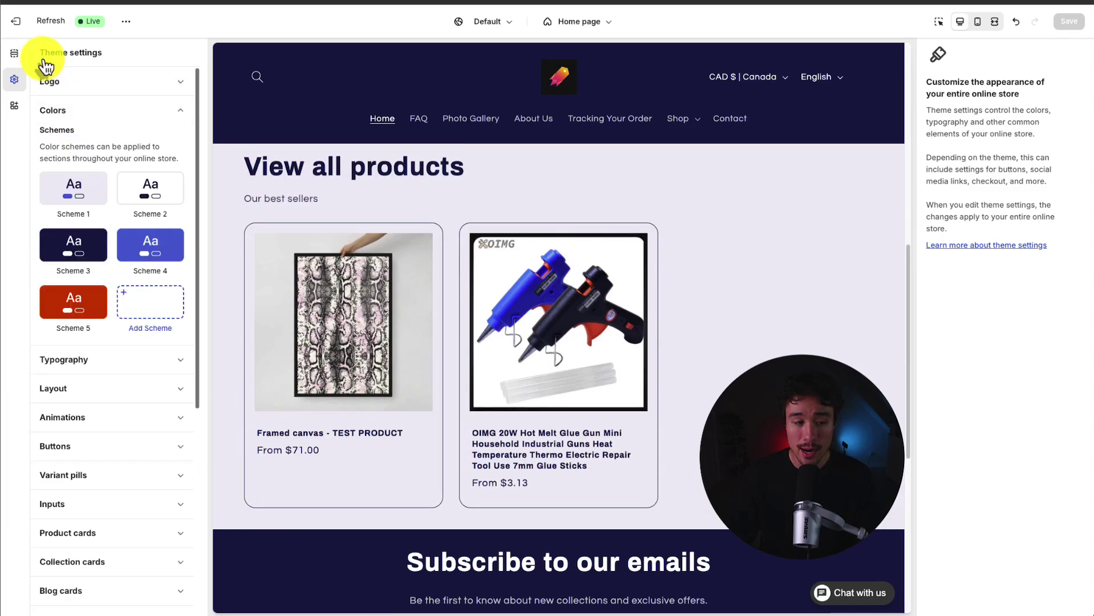
{"action": "left_click", "coordinate": [89, 258]}
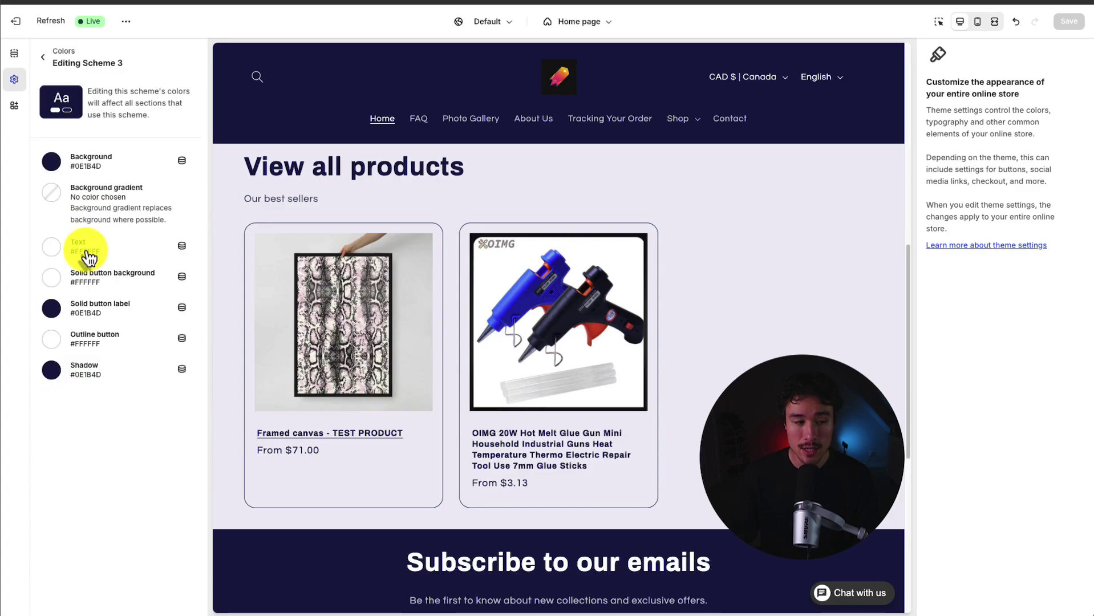
{"action": "left_click", "coordinate": [53, 308]}
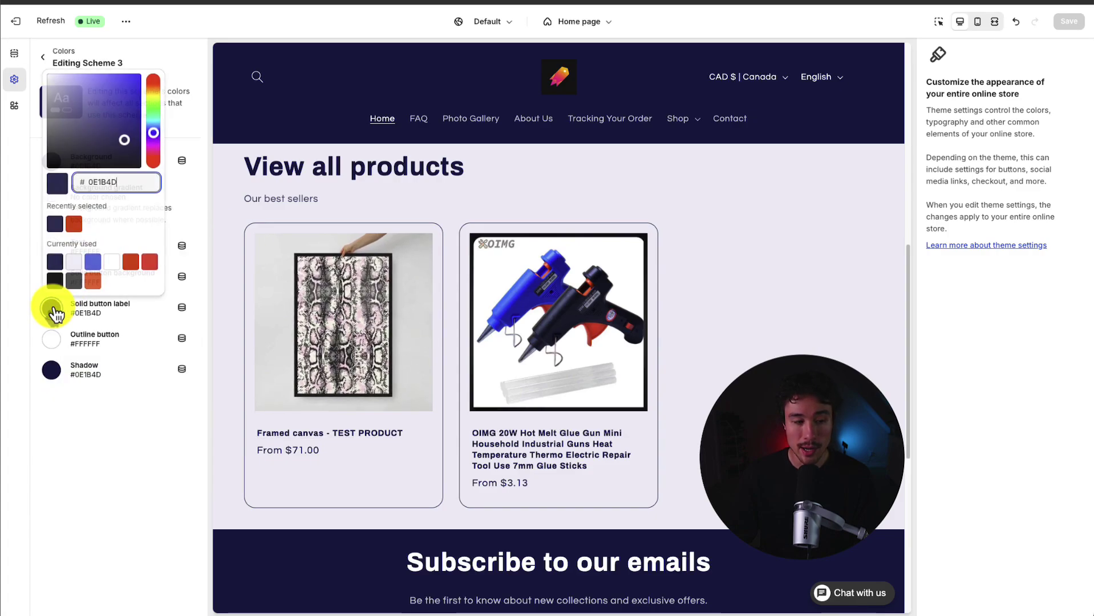
{"action": "left_click", "coordinate": [52, 277]}
{"action": "left_click", "coordinate": [132, 237]}
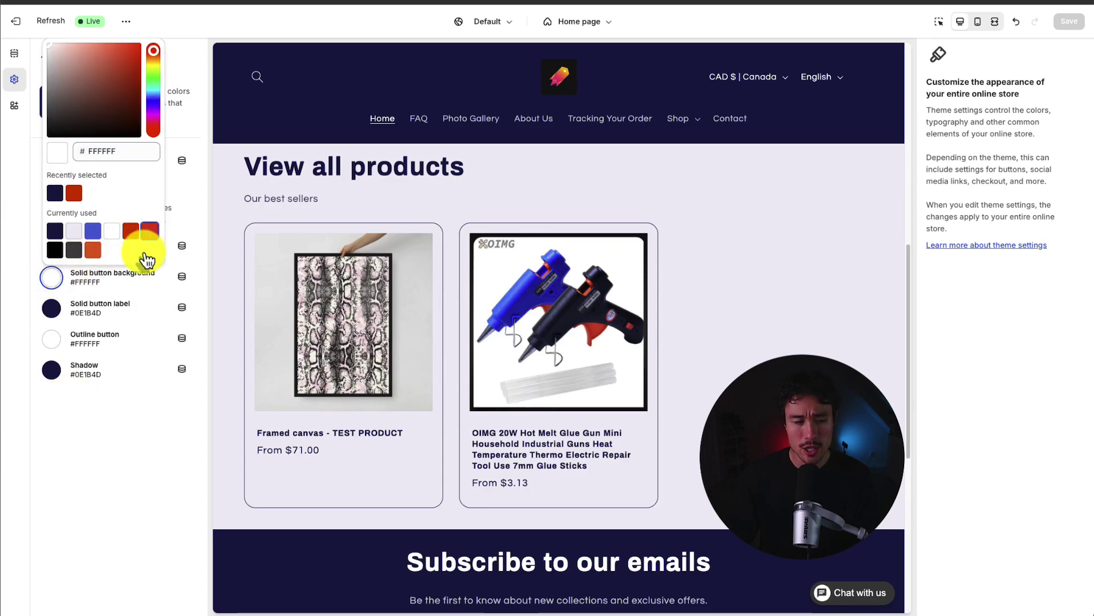
{"action": "left_click", "coordinate": [127, 435]}
Set Scheme 3's background to the red #E32402 and check the email signup area in the preview
{"action": "left_click", "coordinate": [52, 164]}
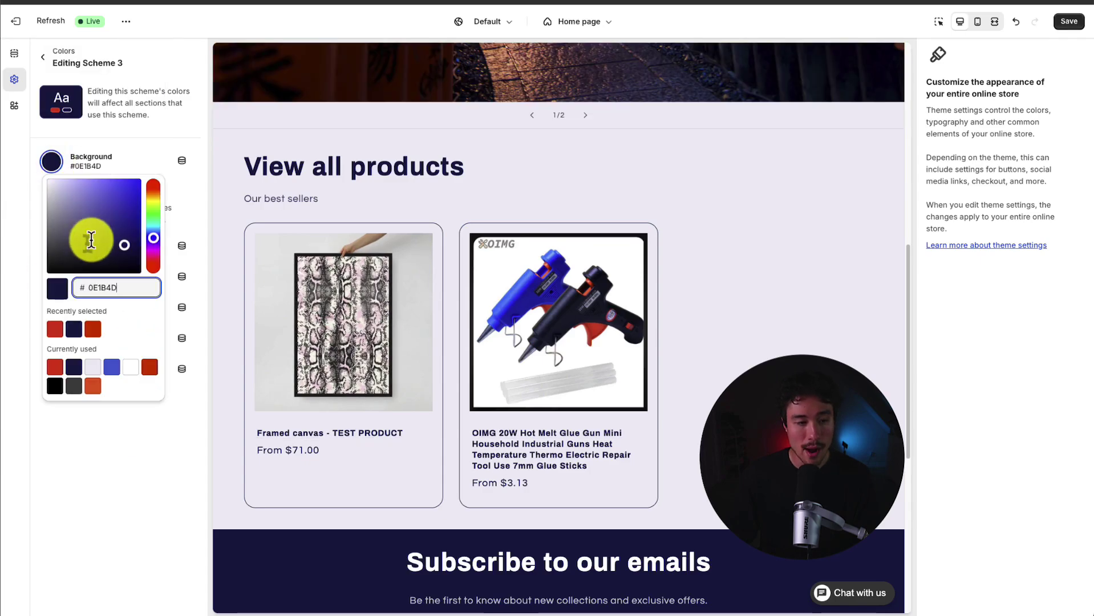
{"action": "left_click", "coordinate": [149, 367]}
{"action": "left_click", "coordinate": [220, 371]}
{"action": "scroll", "coordinate": [779, 349], "scroll_direction": "down", "scroll_amount": 7}
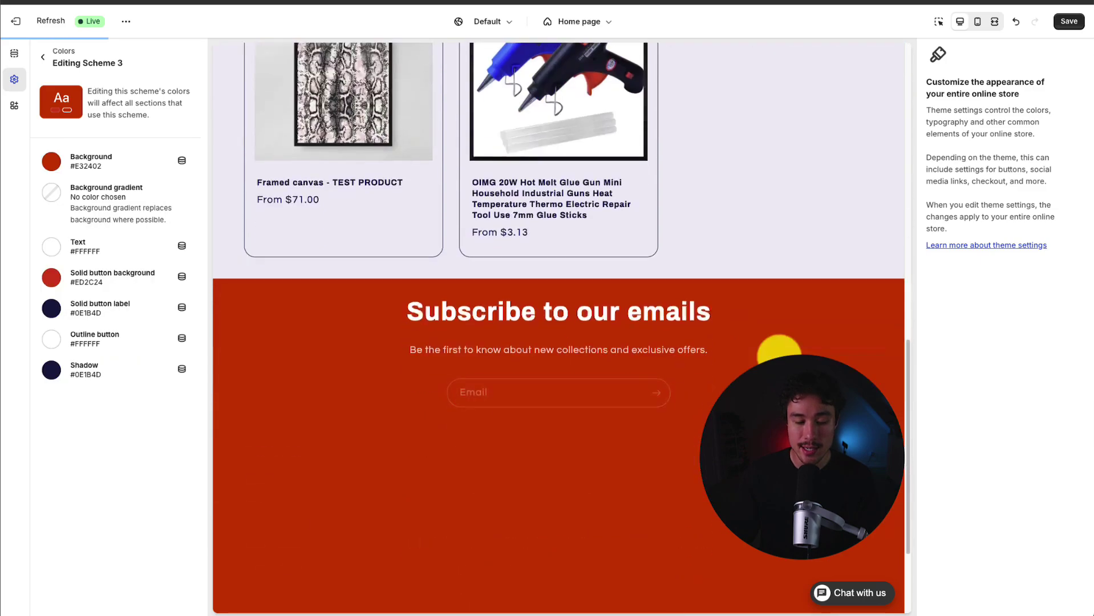
{"action": "scroll", "coordinate": [779, 358], "scroll_direction": "up", "scroll_amount": 16}
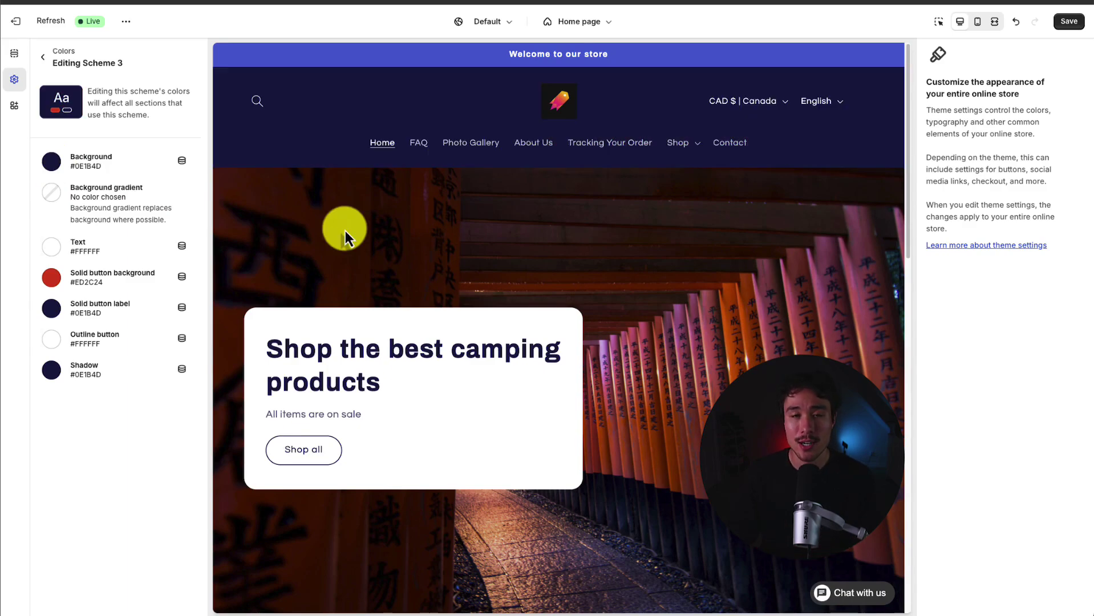
Open the Framed canvas product page in the preview and show the settings of its Product information section
{"action": "scroll", "coordinate": [345, 231], "scroll_direction": "down", "scroll_amount": 10}
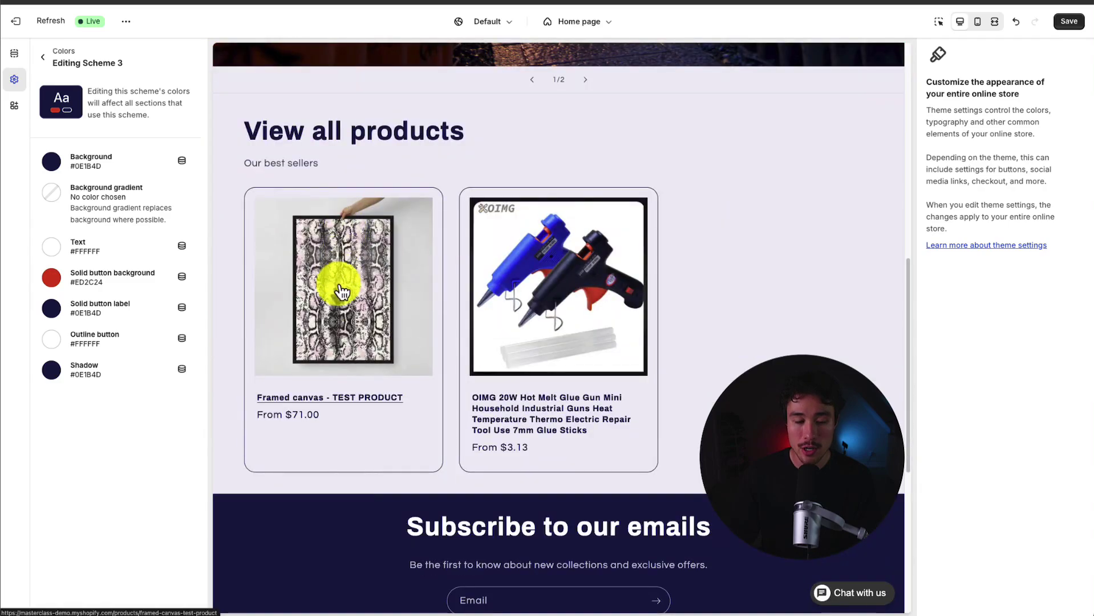
{"action": "left_click", "coordinate": [329, 406]}
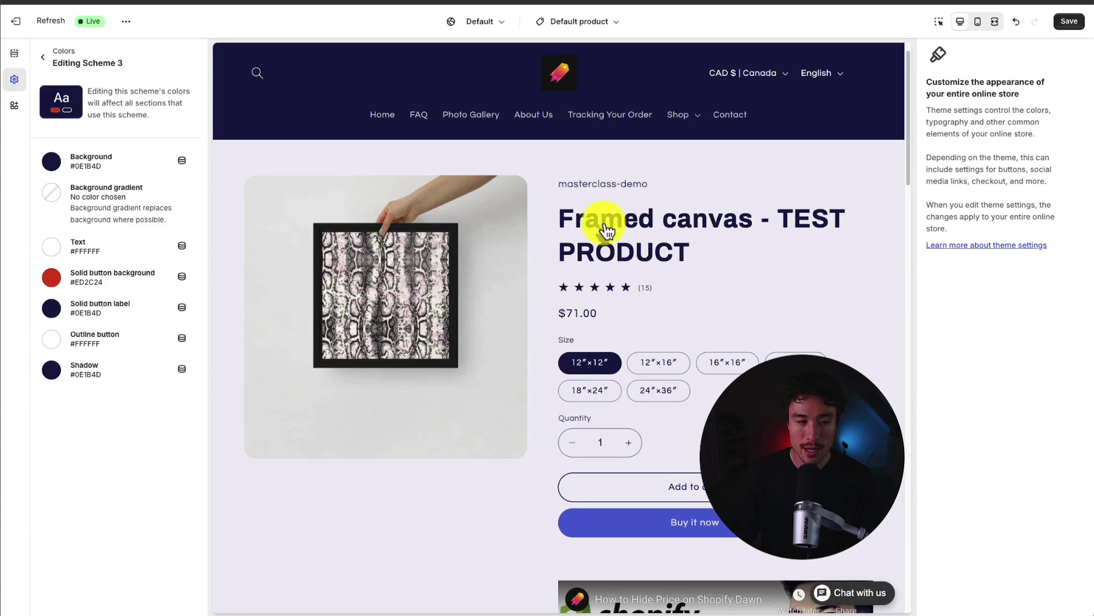
{"action": "left_click", "coordinate": [14, 53]}
{"action": "left_click", "coordinate": [88, 275]}
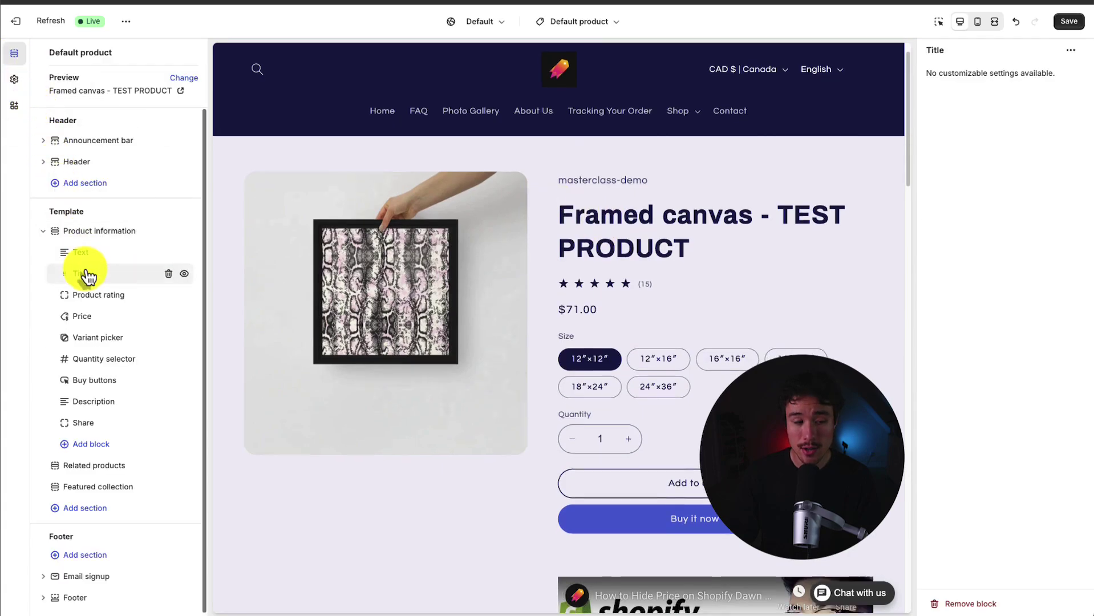
{"action": "left_click", "coordinate": [73, 235]}
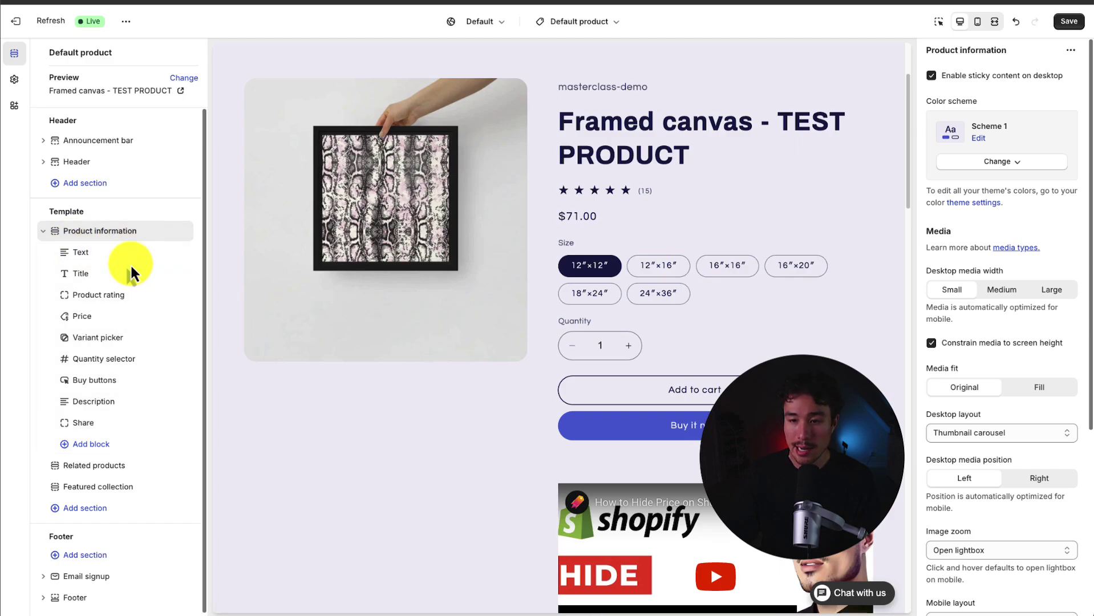
Edit Scheme 1 from the Product information section, setting its solid button background to the red #ED2C24
{"action": "left_click", "coordinate": [980, 143]}
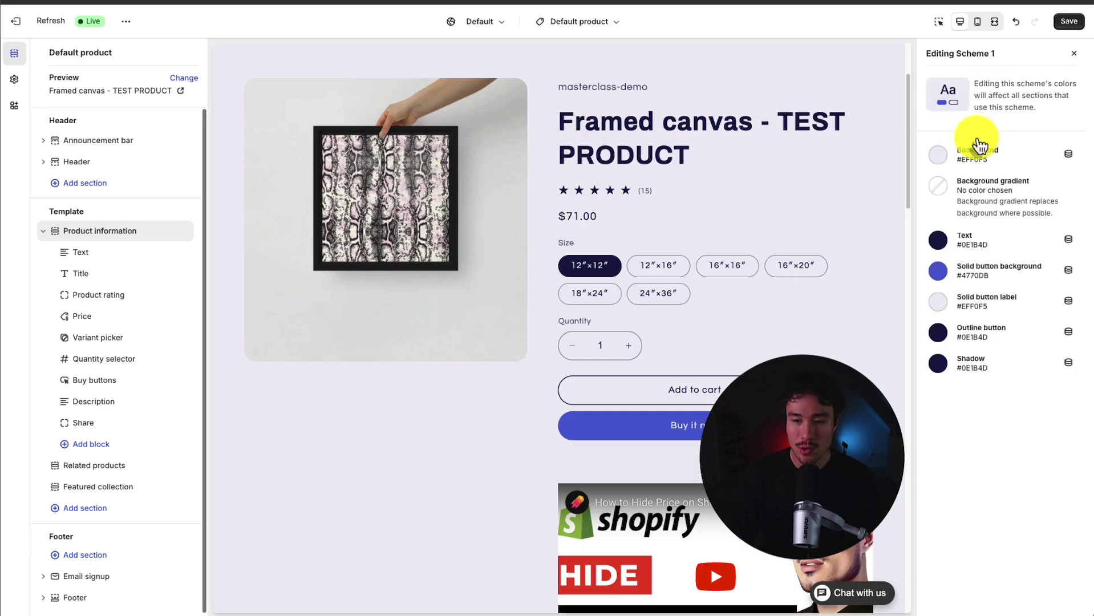
{"action": "left_click", "coordinate": [937, 273]}
{"action": "left_click", "coordinate": [961, 225]}
{"action": "left_click", "coordinate": [994, 429]}
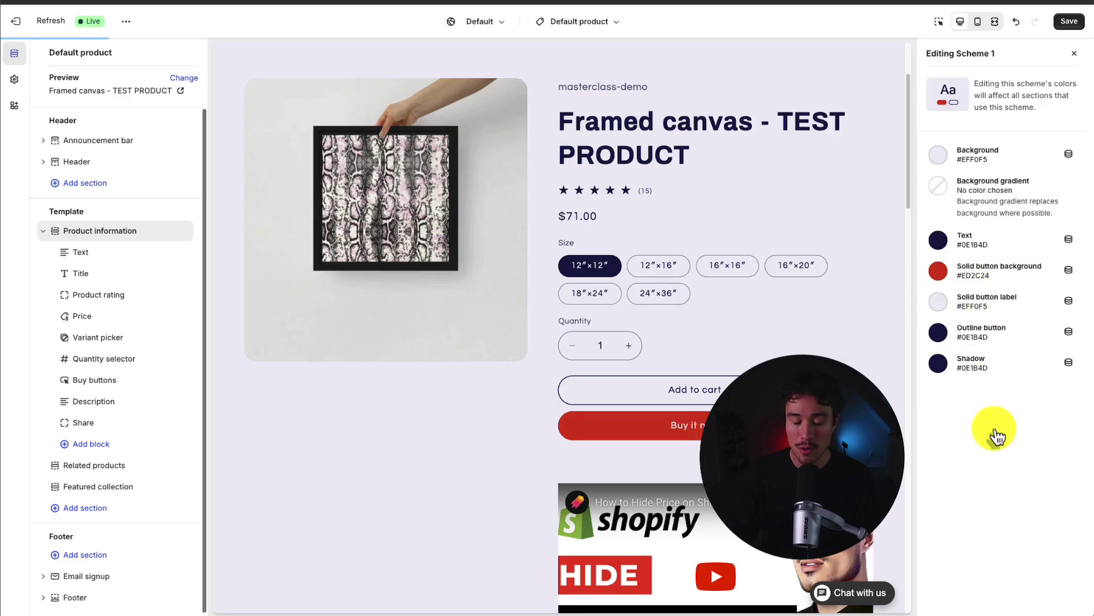
{"action": "left_click", "coordinate": [1074, 54]}
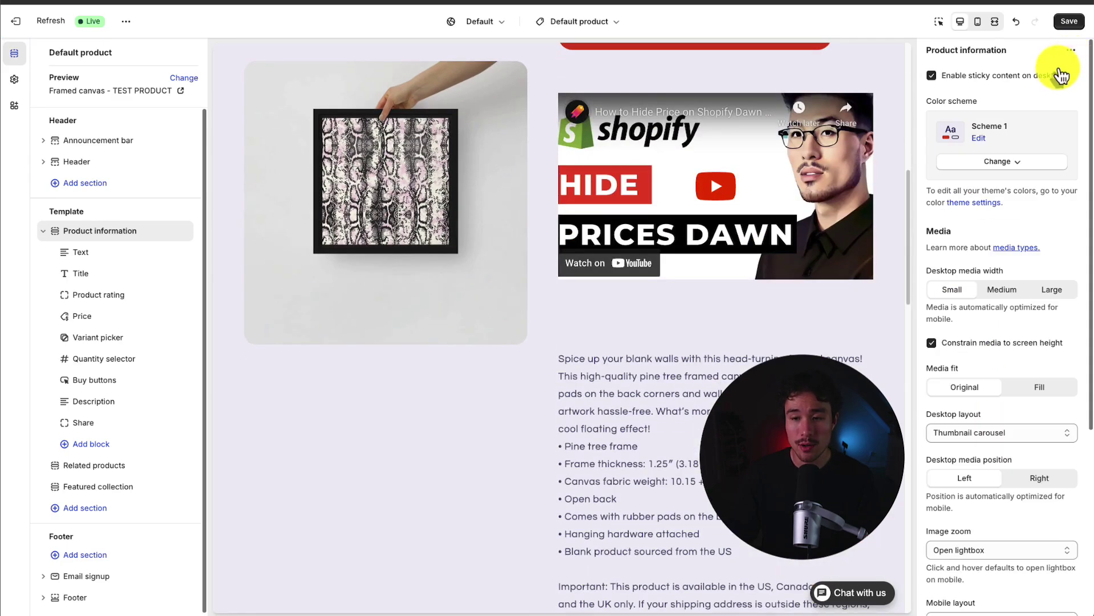
Change the Product information section's color scheme to Scheme 2
{"action": "left_click", "coordinate": [968, 165]}
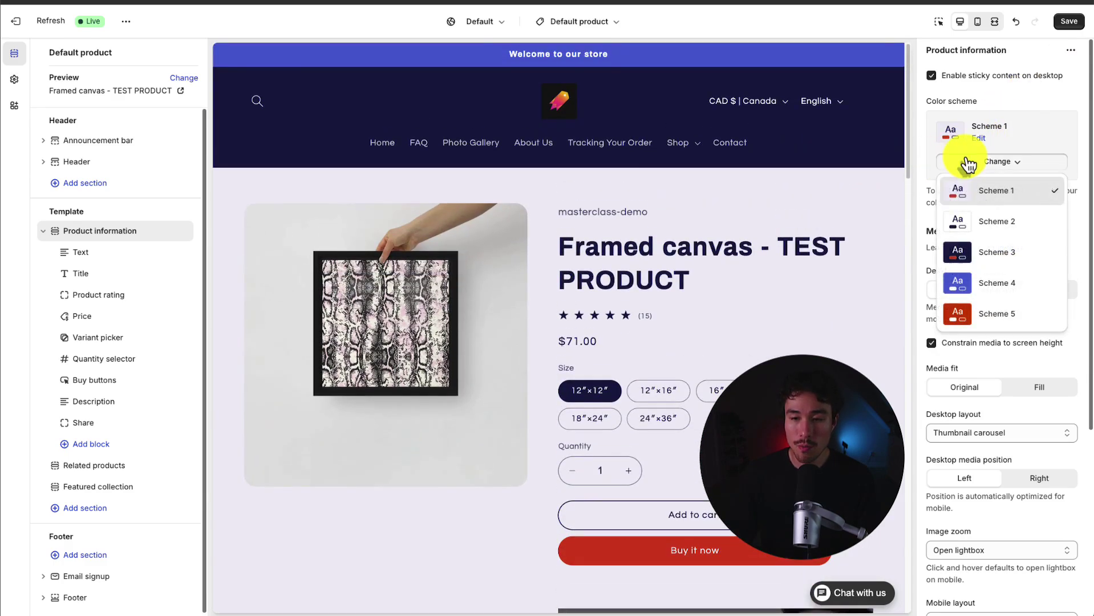
{"action": "left_click", "coordinate": [1019, 219]}
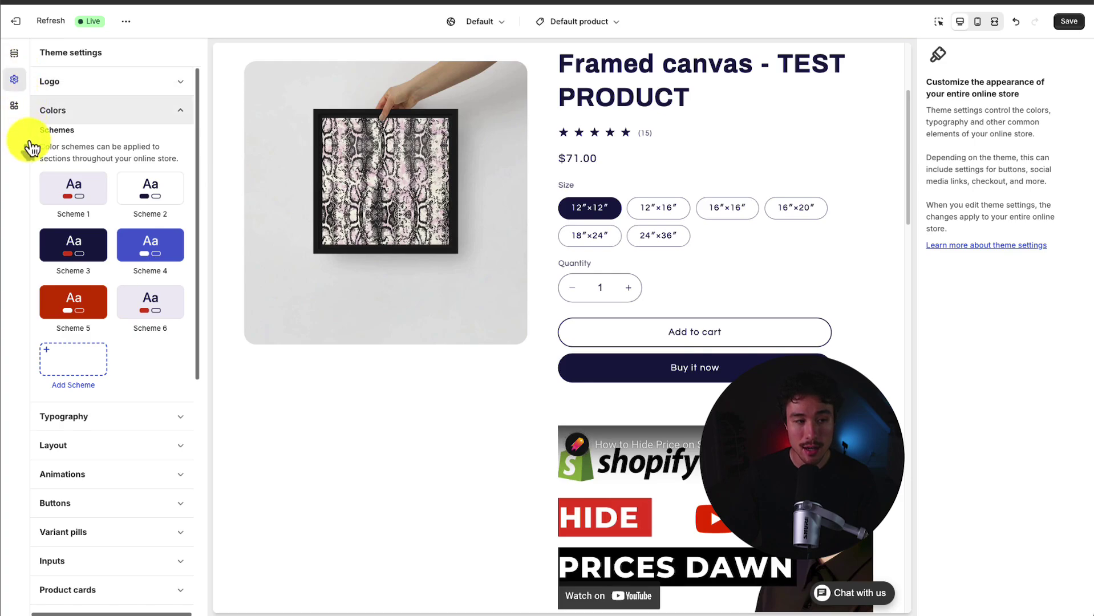
Add a new color scheme in the theme settings and set its text color to yellow #FFFF00
{"action": "left_click", "coordinate": [59, 362]}
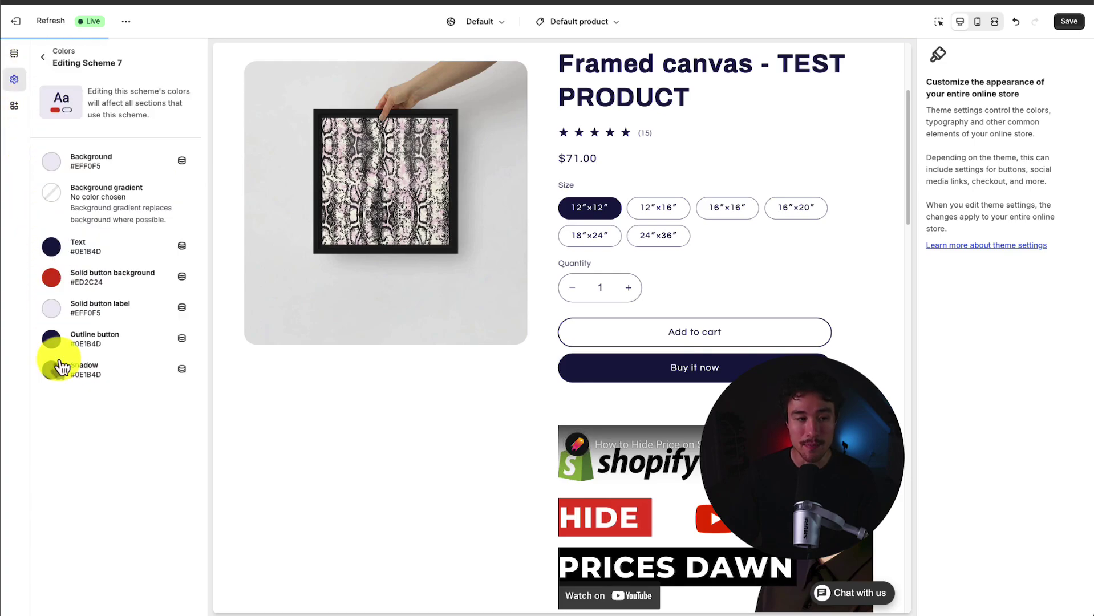
{"action": "left_click", "coordinate": [52, 247]}
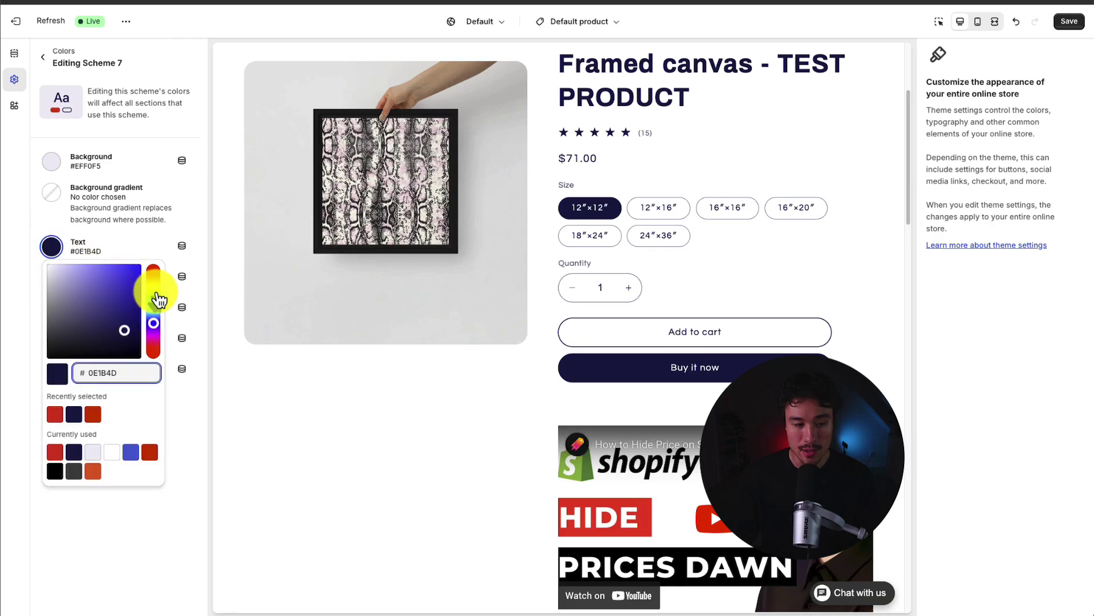
{"action": "left_click_drag", "start_coordinate": [158, 299], "coordinate": [154, 288]}
{"action": "left_click", "coordinate": [729, 315]}
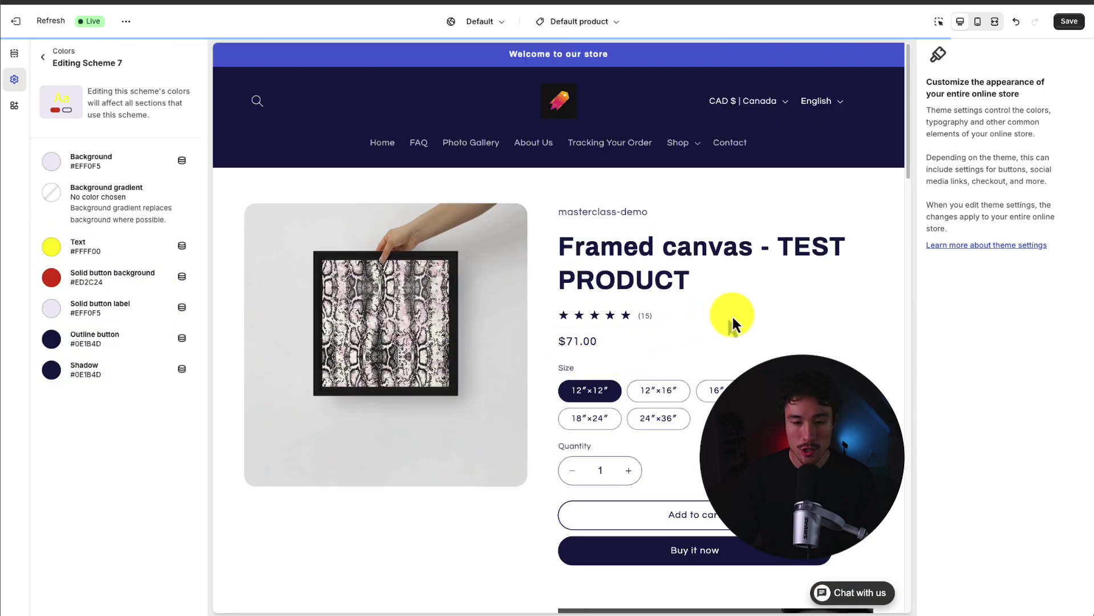
Try Scheme 7 on the Product information section and set the section's color scheme to Scheme 1
{"action": "left_click", "coordinate": [684, 273]}
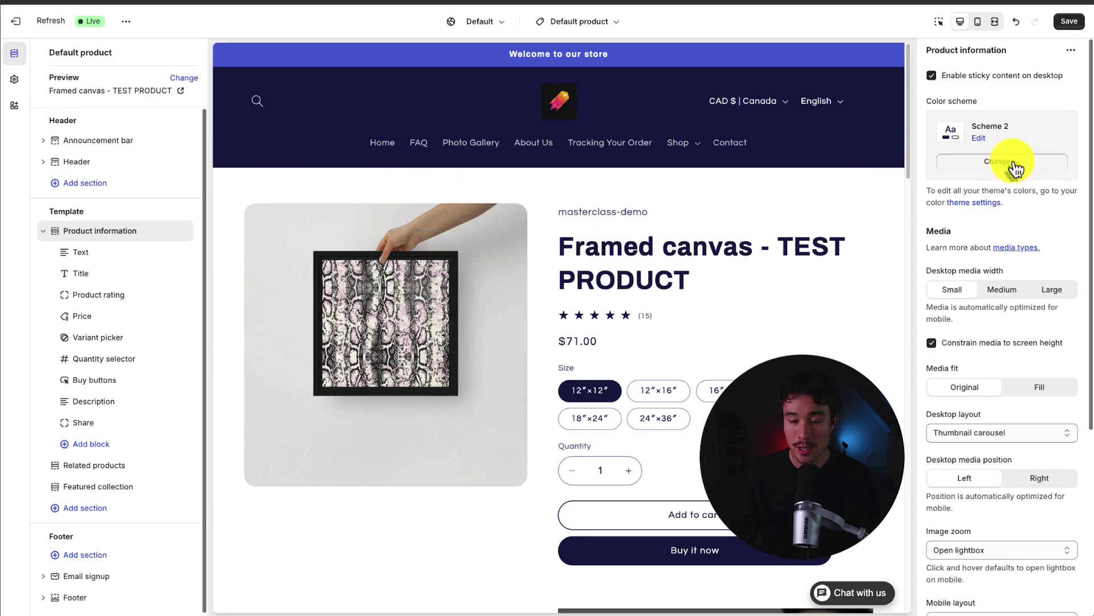
{"action": "left_click", "coordinate": [1004, 161]}
{"action": "left_click", "coordinate": [1006, 374]}
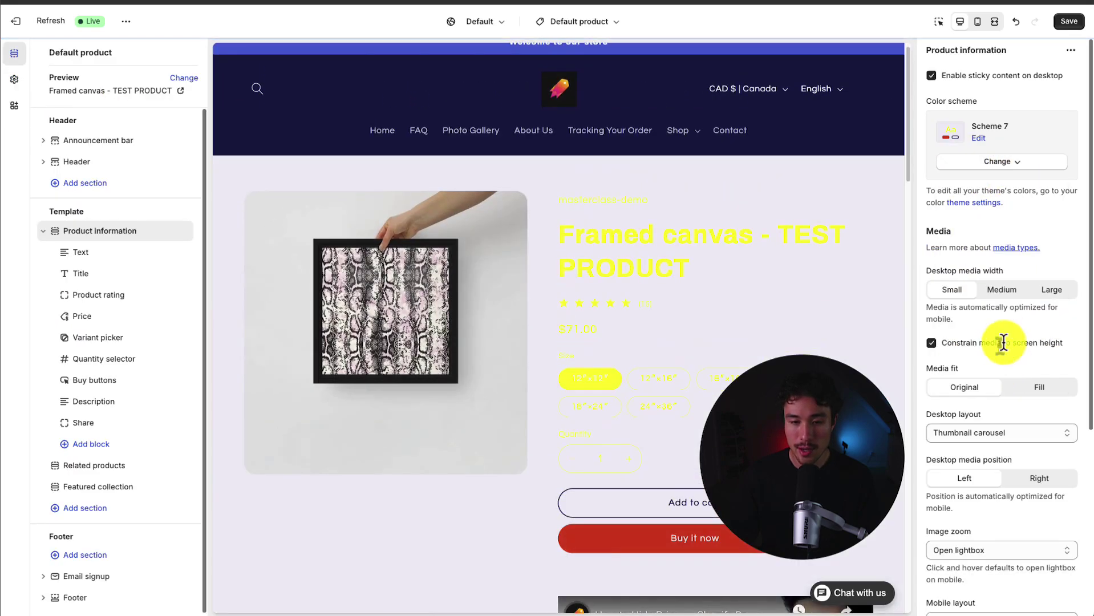
{"action": "left_click", "coordinate": [988, 166]}
{"action": "left_click", "coordinate": [998, 189]}
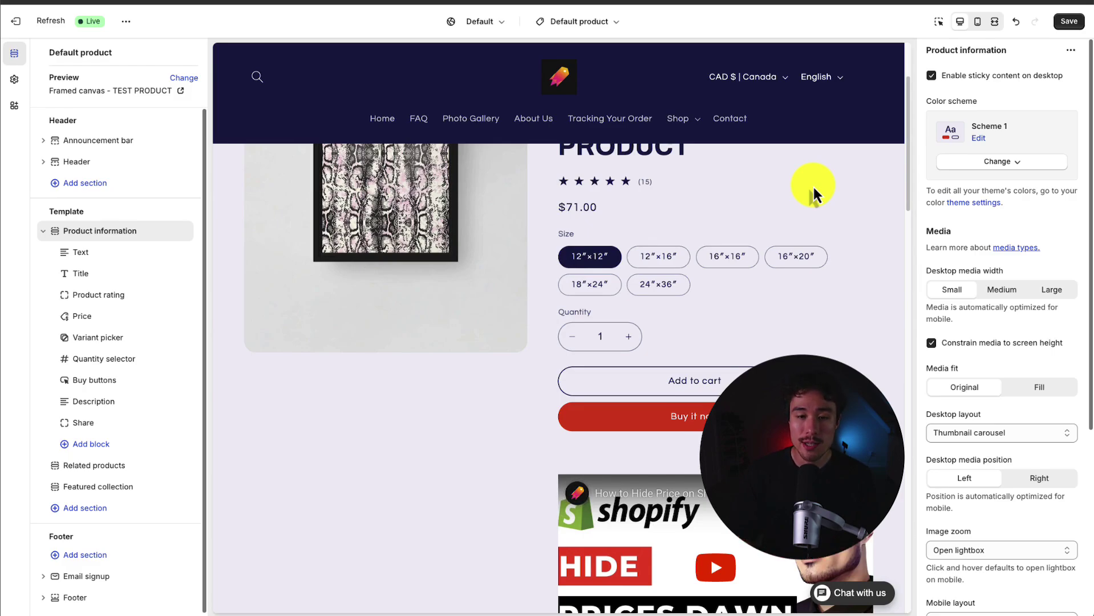
{"action": "scroll", "coordinate": [812, 185], "scroll_direction": "up", "scroll_amount": 3}
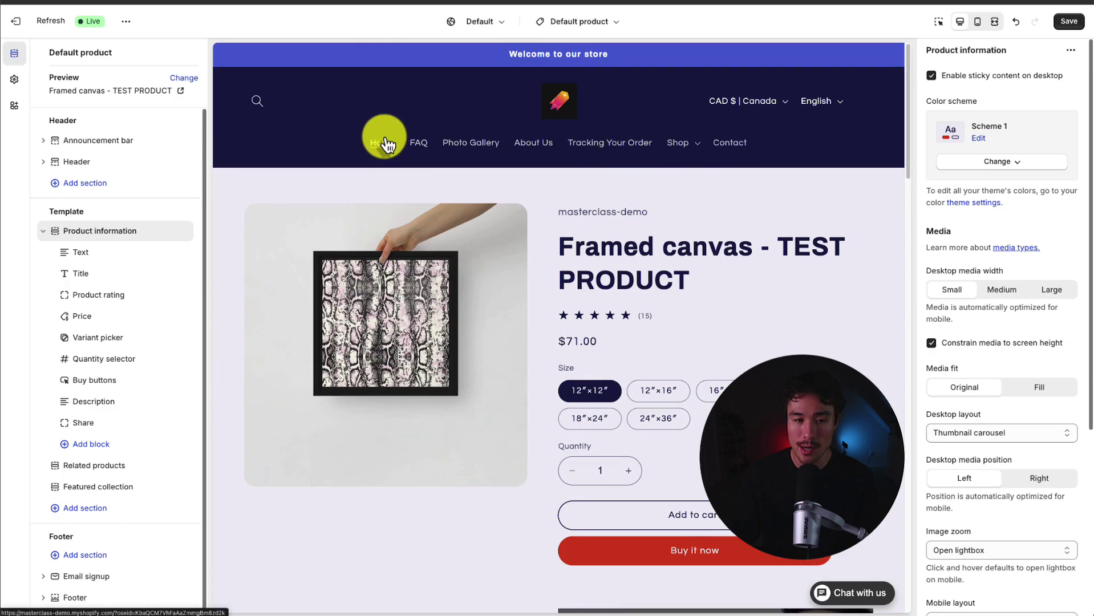
Open the home page in the preview, add an image slide as the first slide of the Slideshow section, and save the theme
{"action": "left_click", "coordinate": [386, 143]}
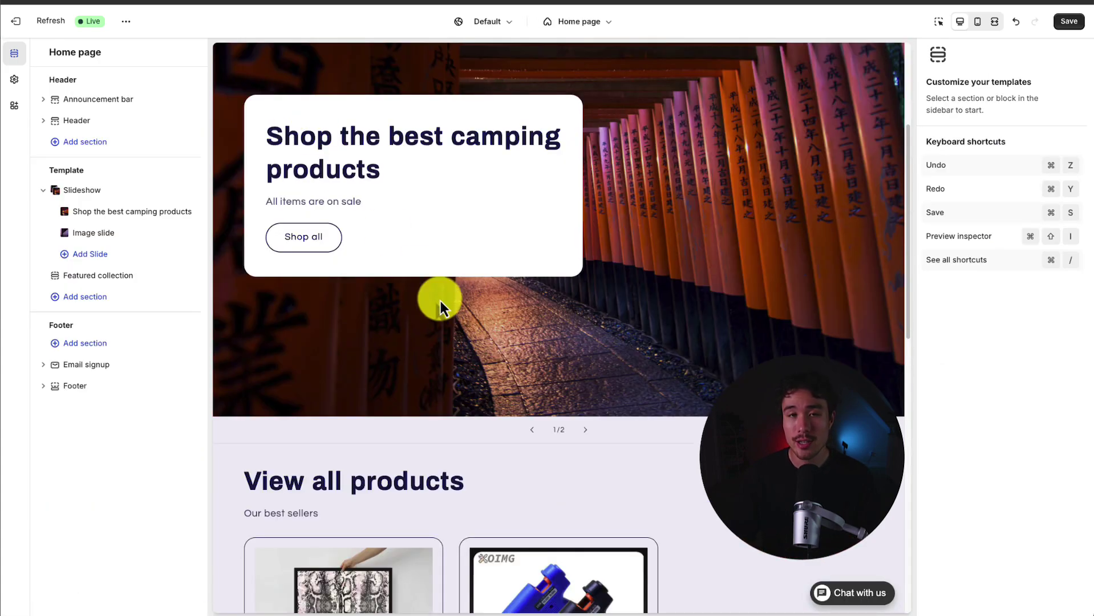
{"action": "scroll", "coordinate": [440, 301], "scroll_direction": "down", "scroll_amount": 5}
{"action": "scroll", "coordinate": [439, 299], "scroll_direction": "up", "scroll_amount": 6}
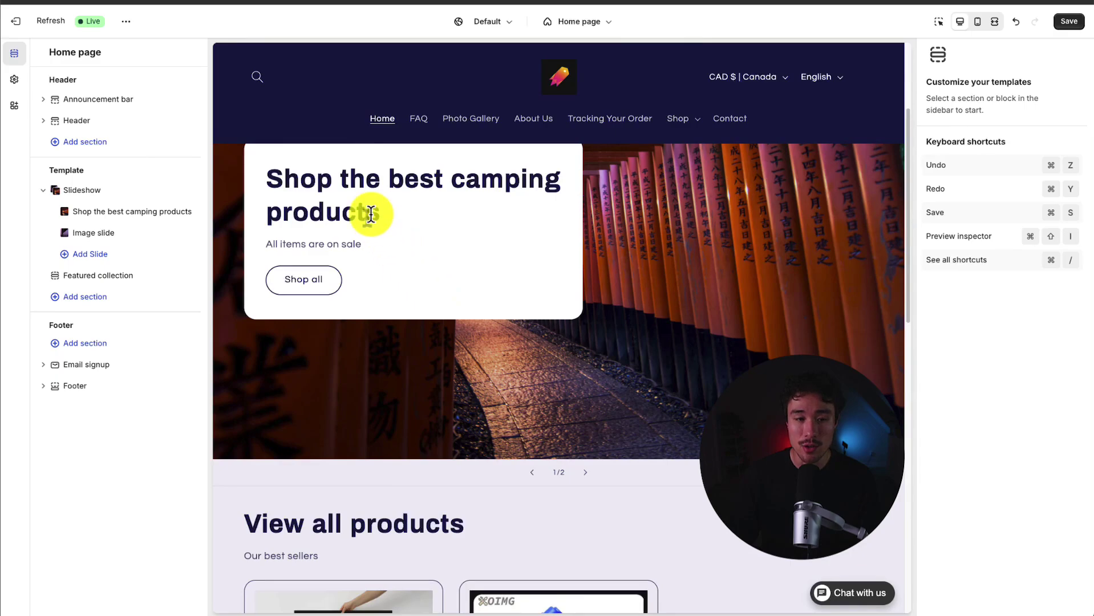
{"action": "left_click", "coordinate": [79, 204]}
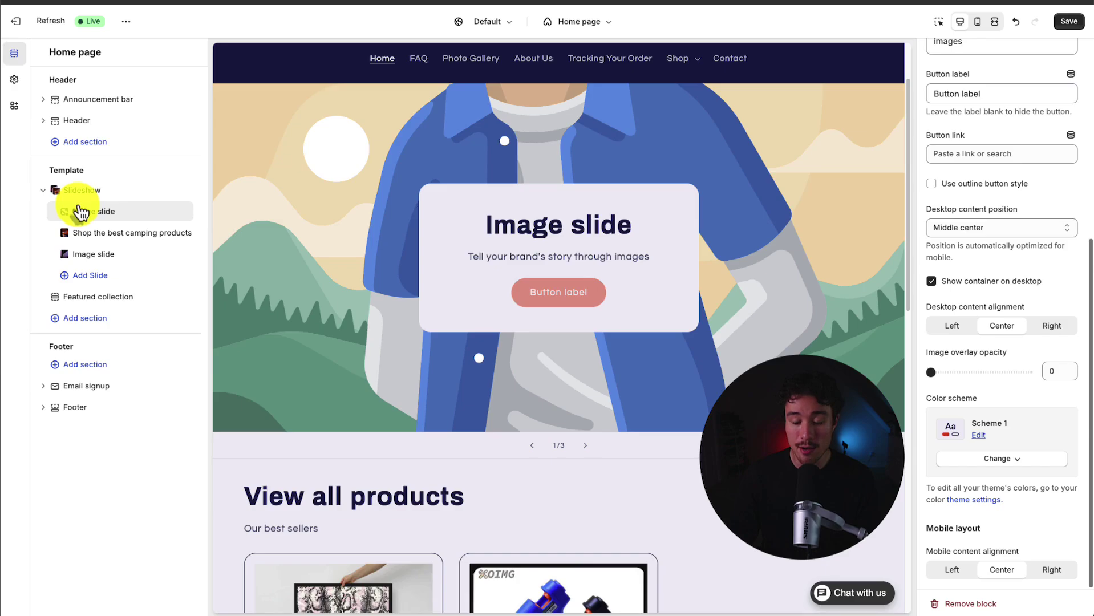
{"action": "mouse_move", "coordinate": [162, 135]}
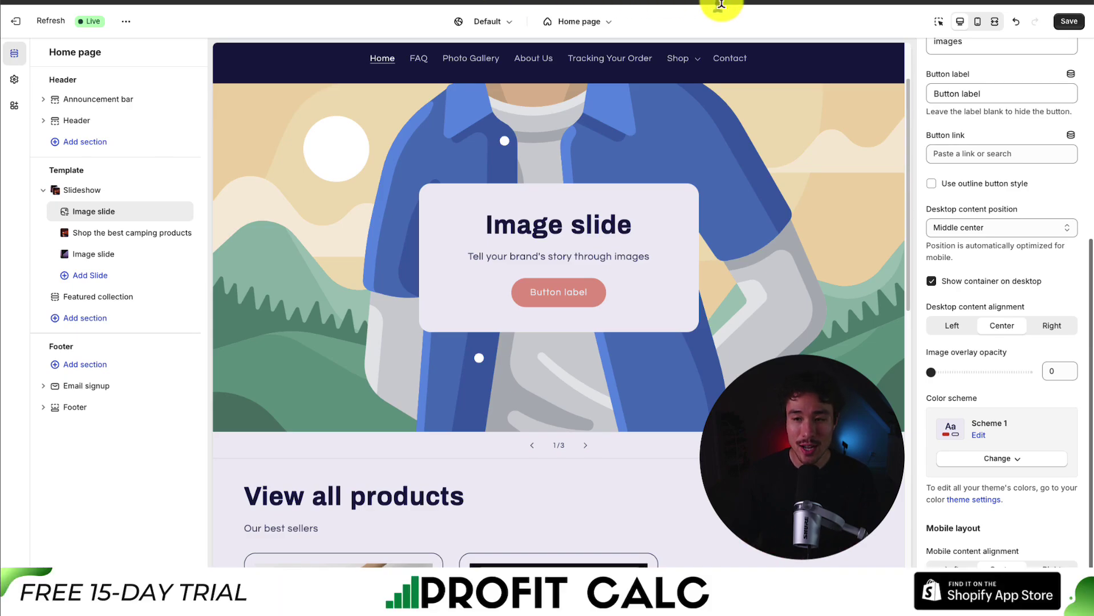
{"action": "left_click", "coordinate": [1069, 22]}
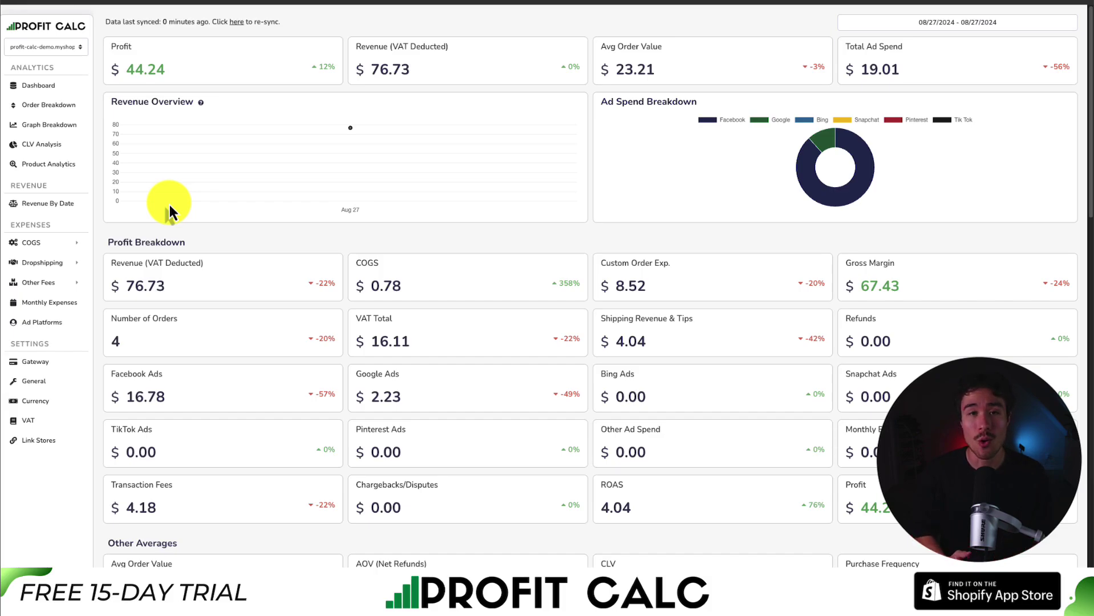
Switch to the Profit Calc dashboard, set its date range to 08/21/2024 - 08/27/2024, and review the profit breakdown and averages
{"action": "left_click", "coordinate": [955, 22]}
{"action": "left_click", "coordinate": [1036, 73]}
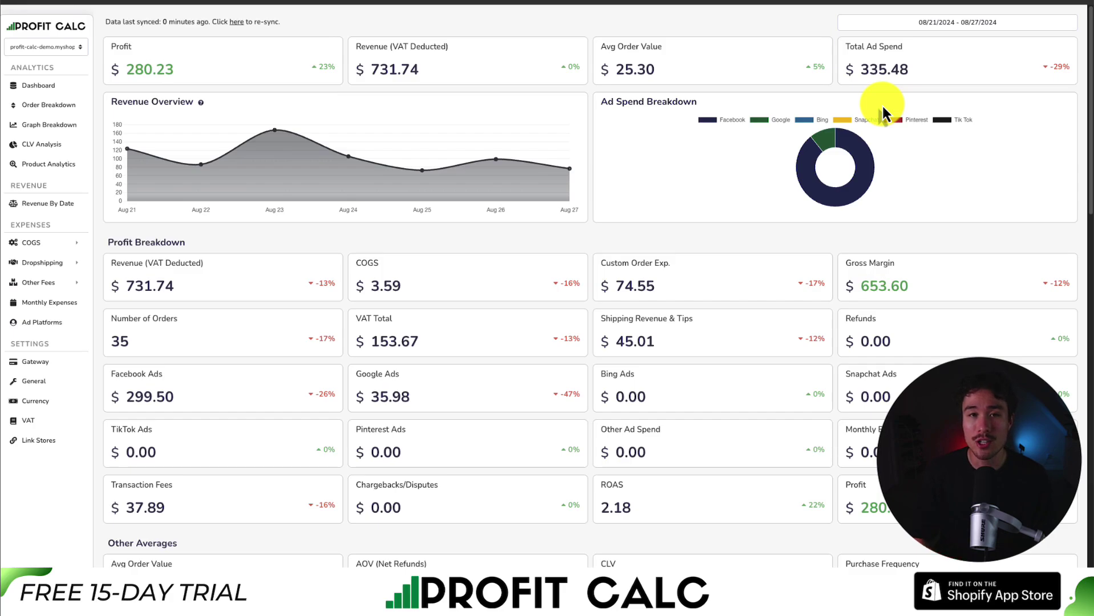
{"action": "scroll", "coordinate": [475, 228], "scroll_direction": "down", "scroll_amount": 1}
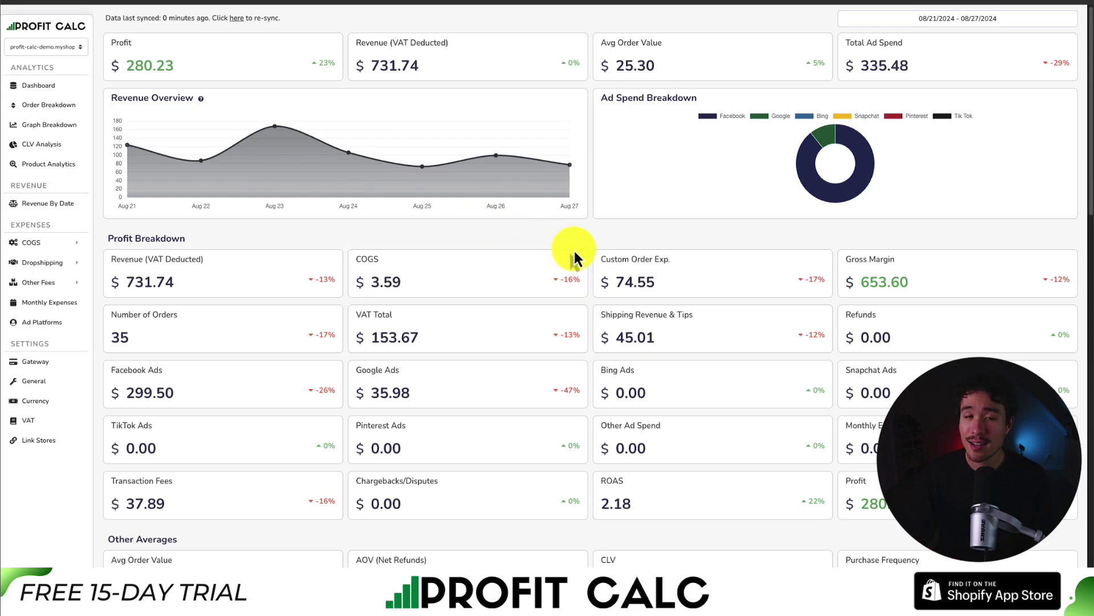
{"action": "scroll", "coordinate": [575, 258], "scroll_direction": "down", "scroll_amount": 3}
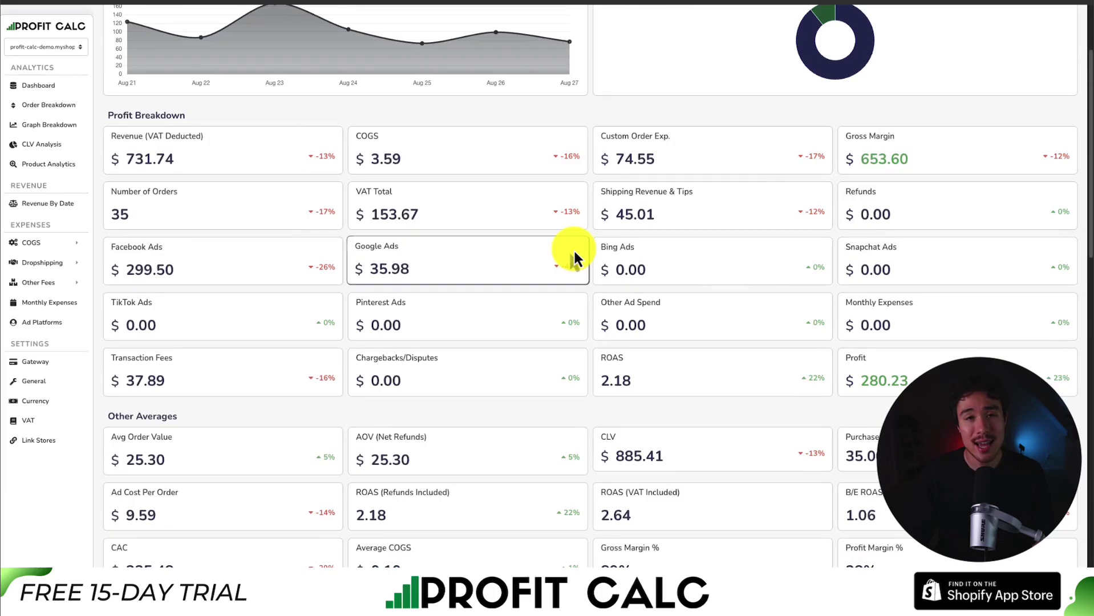
{"action": "left_click_drag", "start_coordinate": [1090, 86], "coordinate": [1091, 14]}
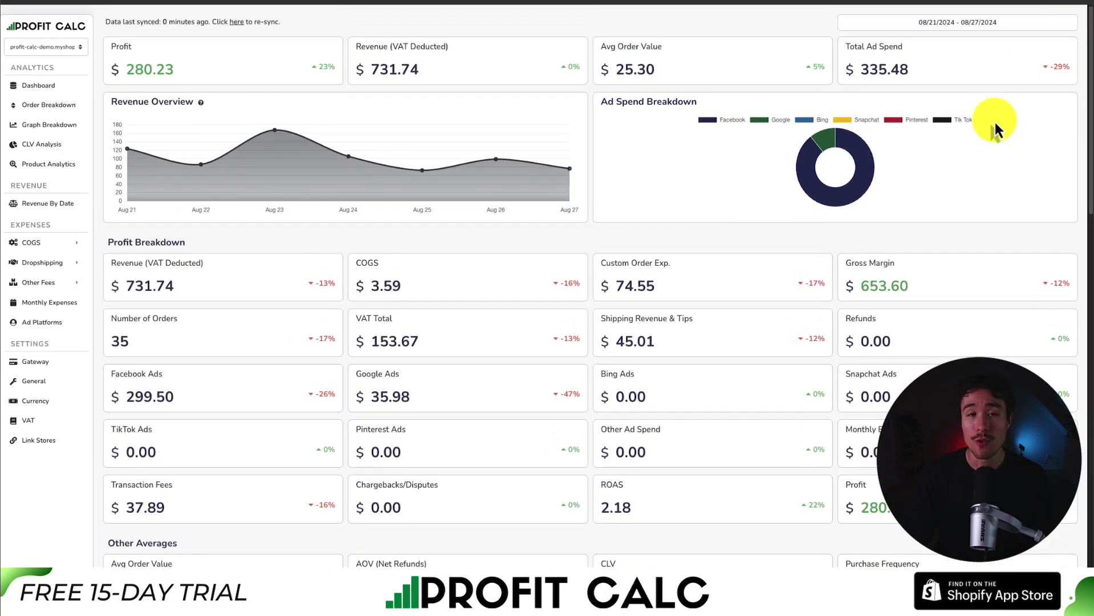